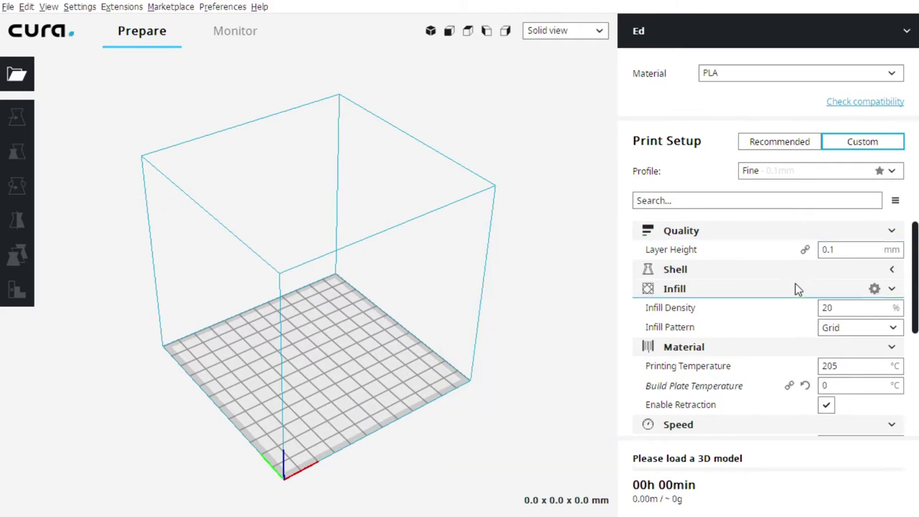
# Step: Load the Firbolg model (25.2 x 25.6 x 47.9 mm) onto the build plate and orbit around it
pyautogui.moveTo(796, 396)
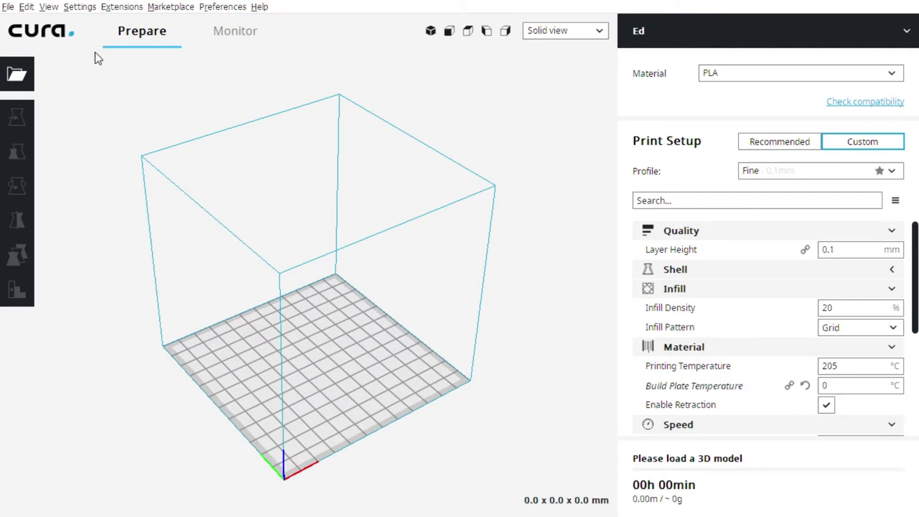
pyautogui.click(8, 7)
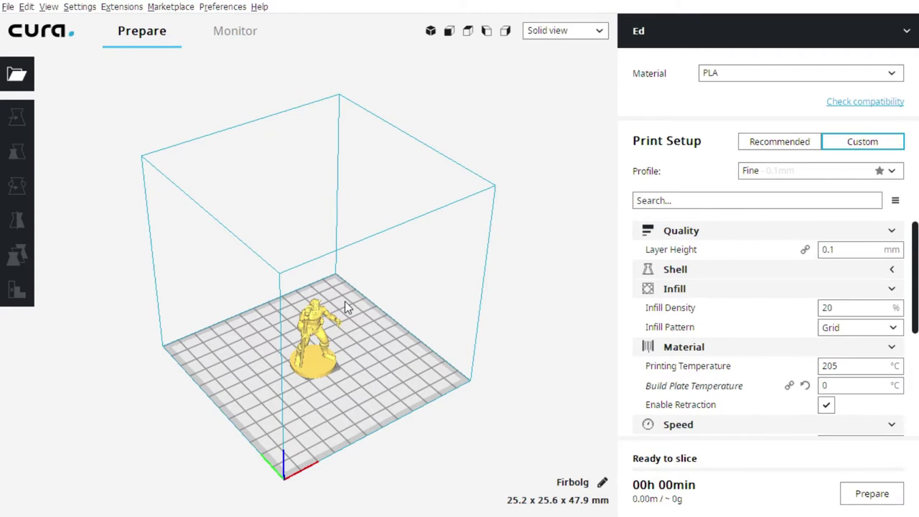
pyautogui.scroll(5, 347, 298)
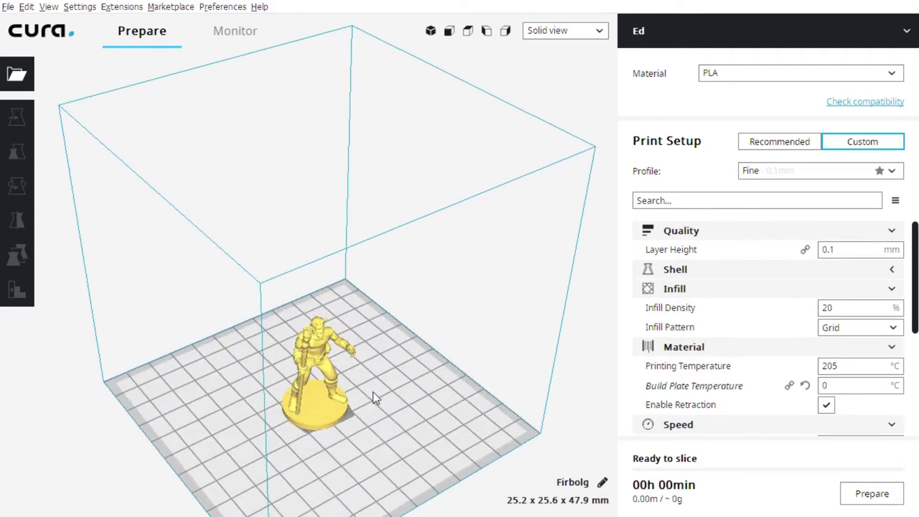
pyautogui.moveTo(373, 391); pyautogui.dragTo(387, 253, button='right')
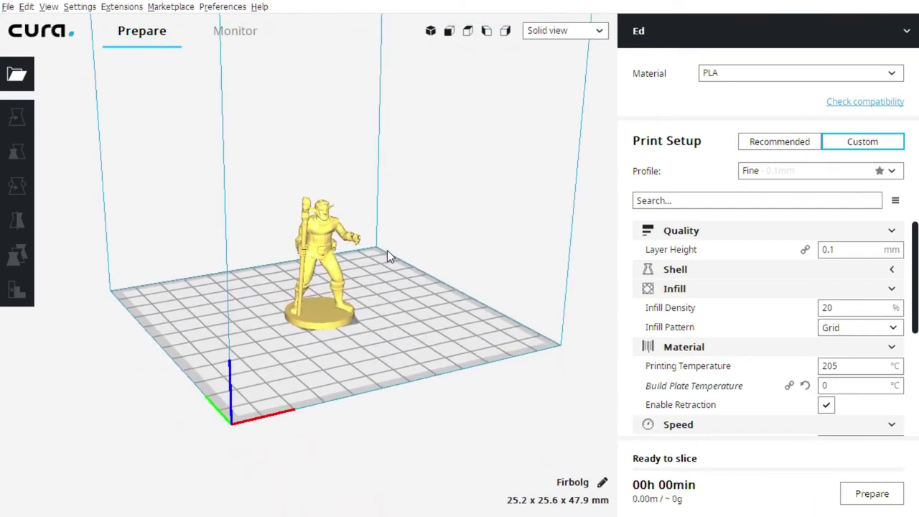
pyautogui.scroll(5, 387, 256)
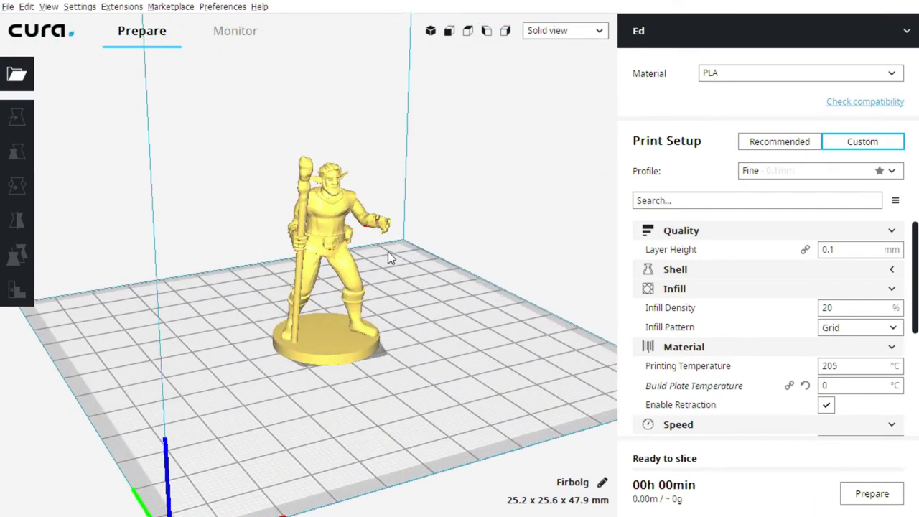
pyautogui.scroll(2, 388, 257)
pyautogui.scroll(-7, 388, 257)
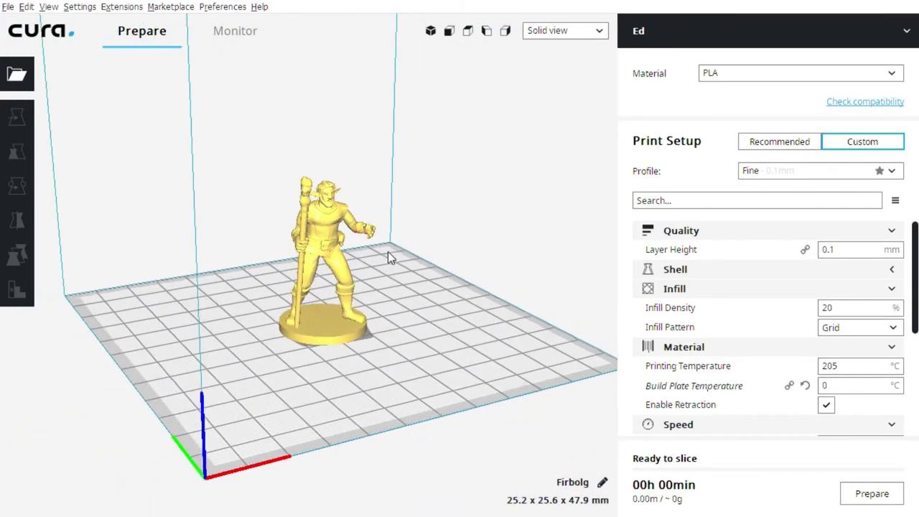
pyautogui.moveTo(400, 268); pyautogui.dragTo(402, 274, button='right')
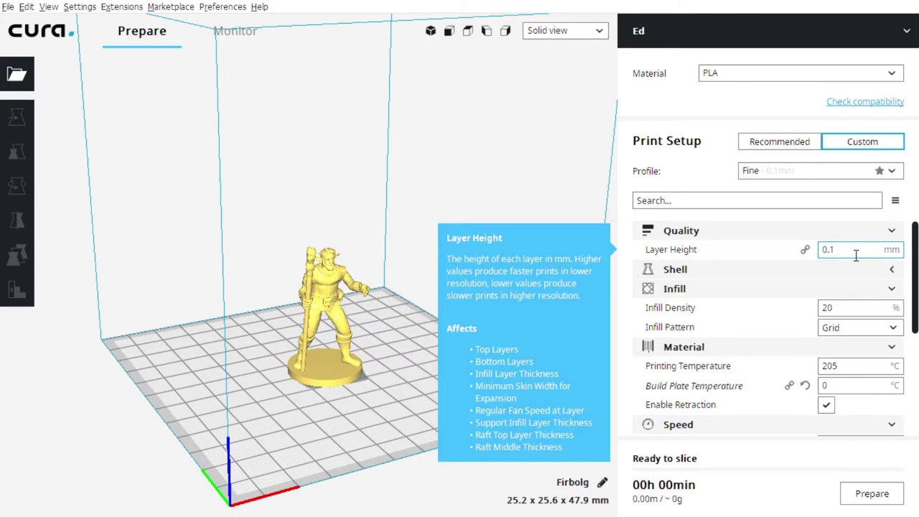
pyautogui.press('BackSpace')
pyautogui.write('3')
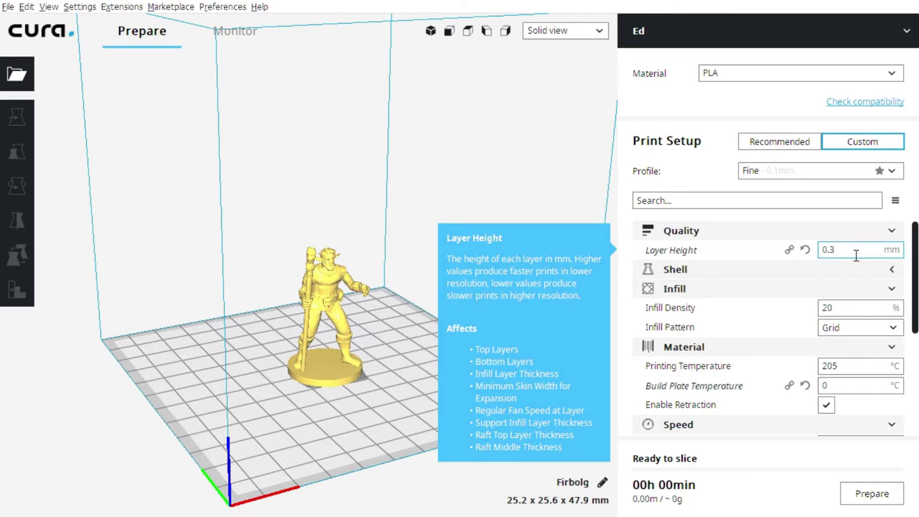
pyautogui.press('BackSpace')
pyautogui.write('1')
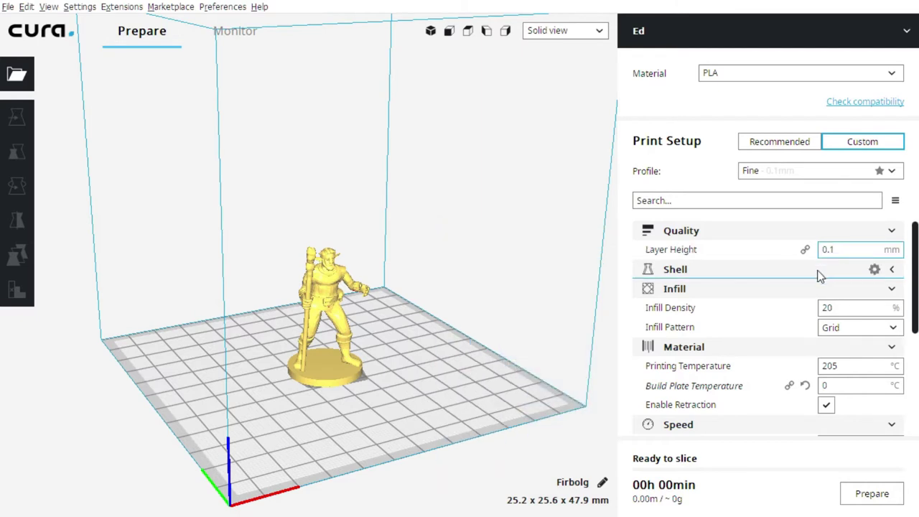
pyautogui.click(855, 309)
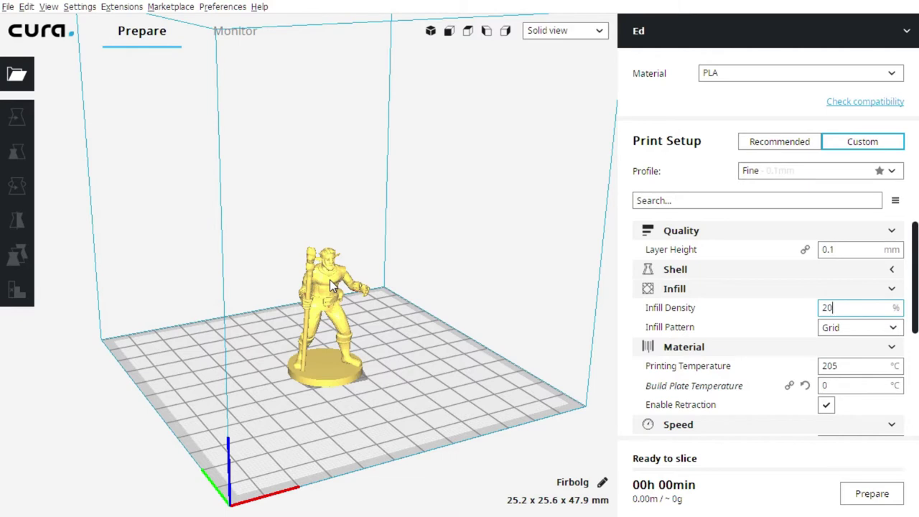
pyautogui.moveTo(842, 310)
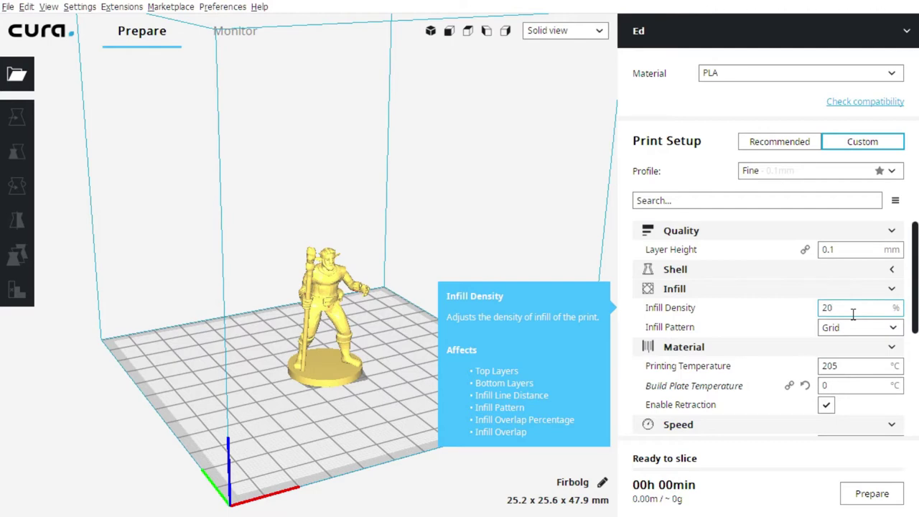
pyautogui.click(852, 328)
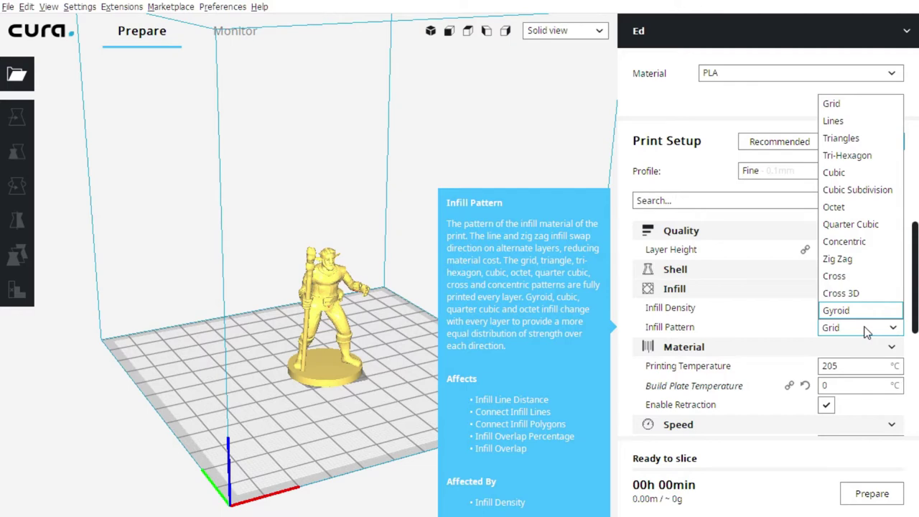
pyautogui.click(868, 332)
pyautogui.scroll(-2, 788, 331)
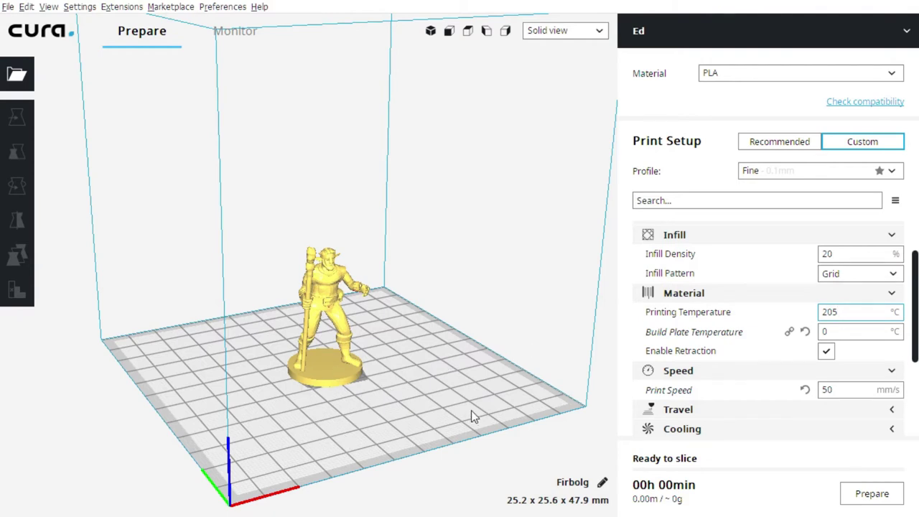
# Step: Reset Build Plate Temperature to its 60 °C default and scroll down to the Support settings
pyautogui.click(806, 331)
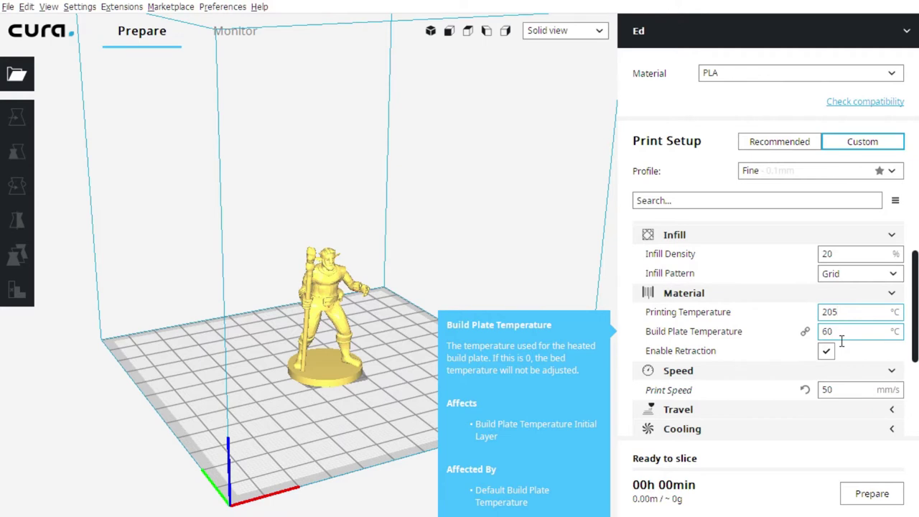
pyautogui.scroll(-3, 853, 341)
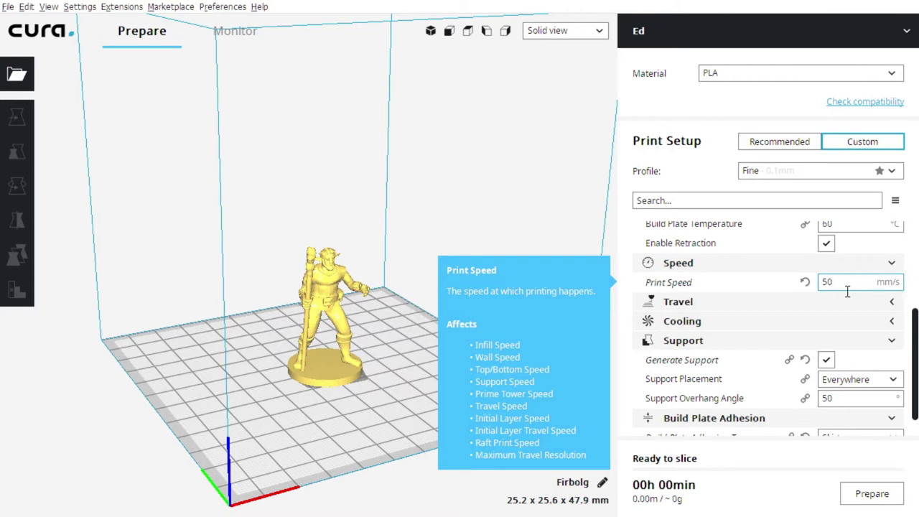
pyautogui.scroll(-1, 848, 290)
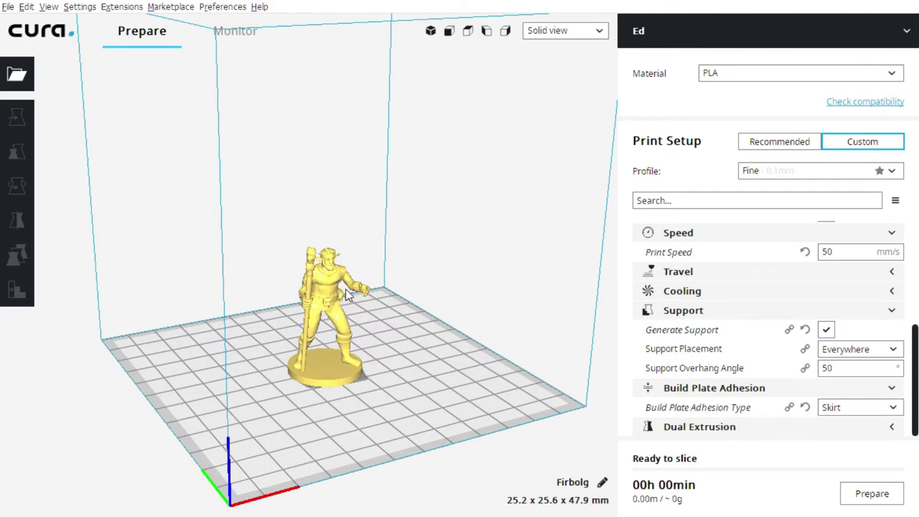
# Step: Zoom and orbit below the Firbolg to inspect its red overhang areas
pyautogui.scroll(10, 357, 305)
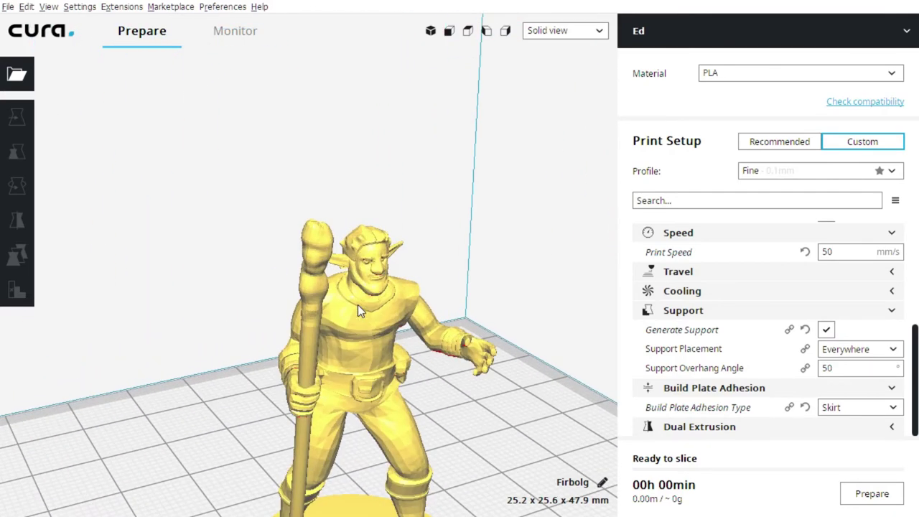
pyautogui.moveTo(422, 397); pyautogui.dragTo(403, 349, button='right')
pyautogui.scroll(2, 404, 346)
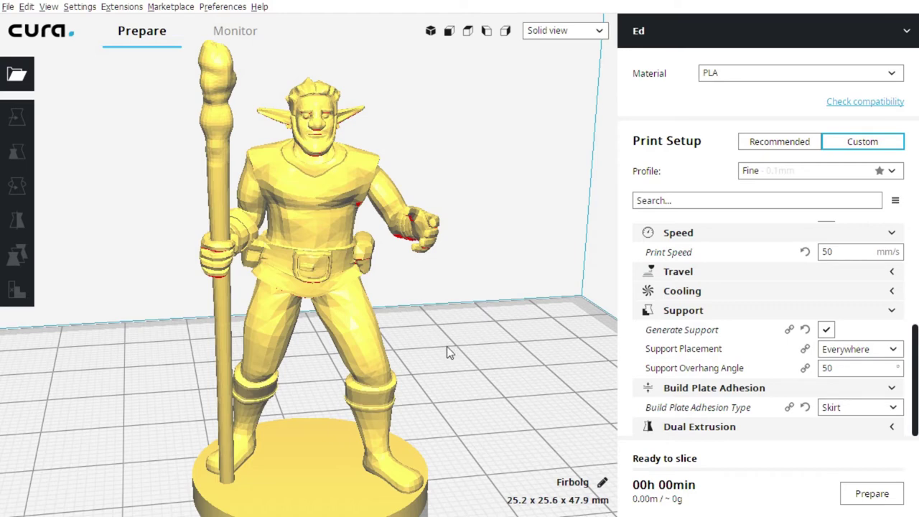
pyautogui.moveTo(445, 377); pyautogui.dragTo(410, 321, button='right')
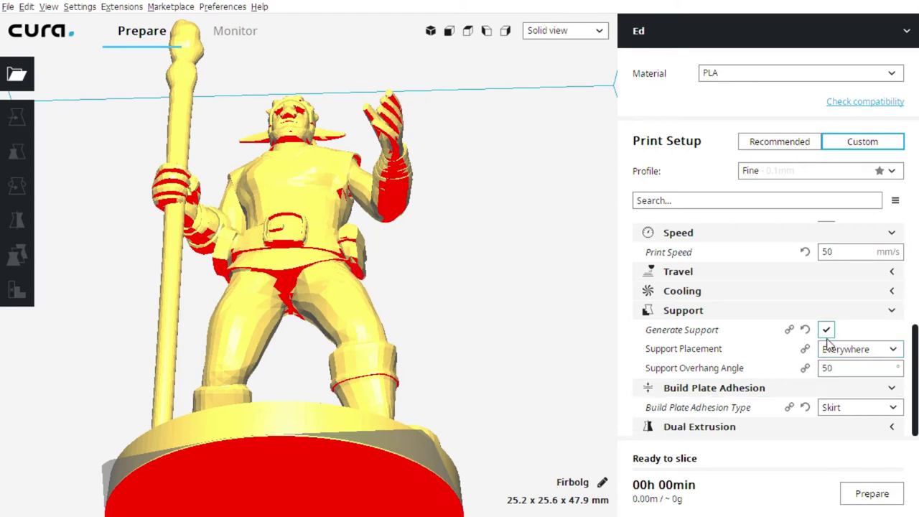
# Step: Enable Generate Support with Support Placement on Everywhere, and start slicing
pyautogui.moveTo(827, 333)
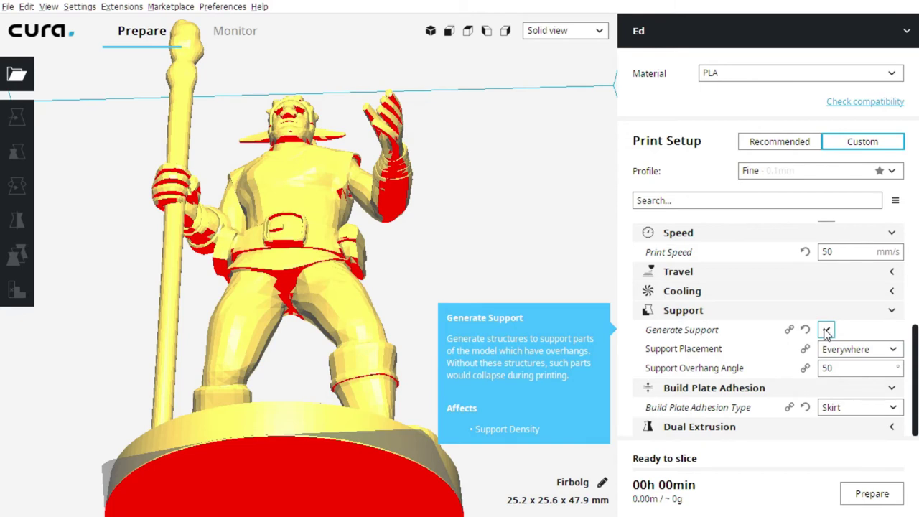
pyautogui.click(827, 330)
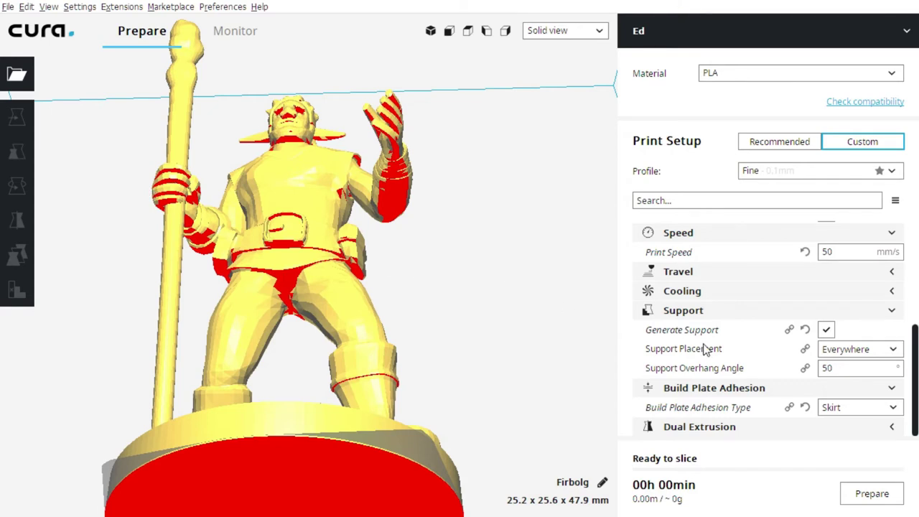
pyautogui.moveTo(724, 350)
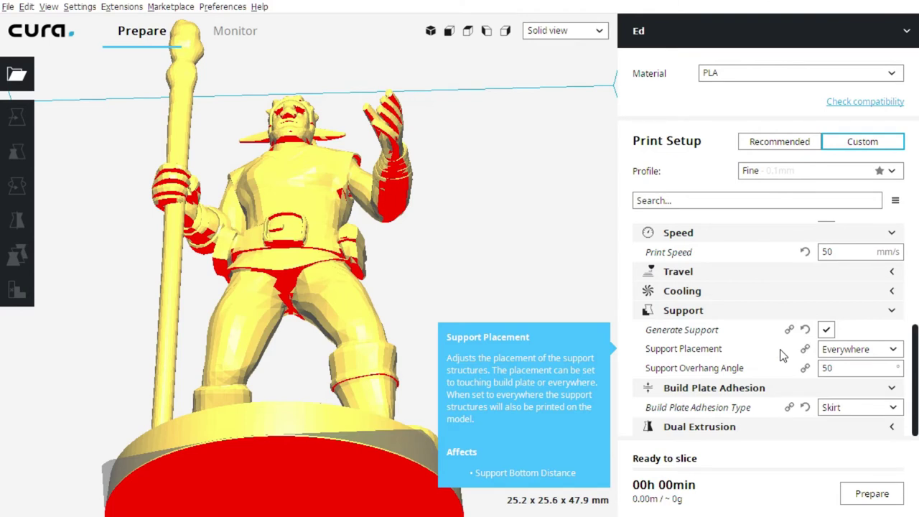
pyautogui.scroll(2, 917, 375)
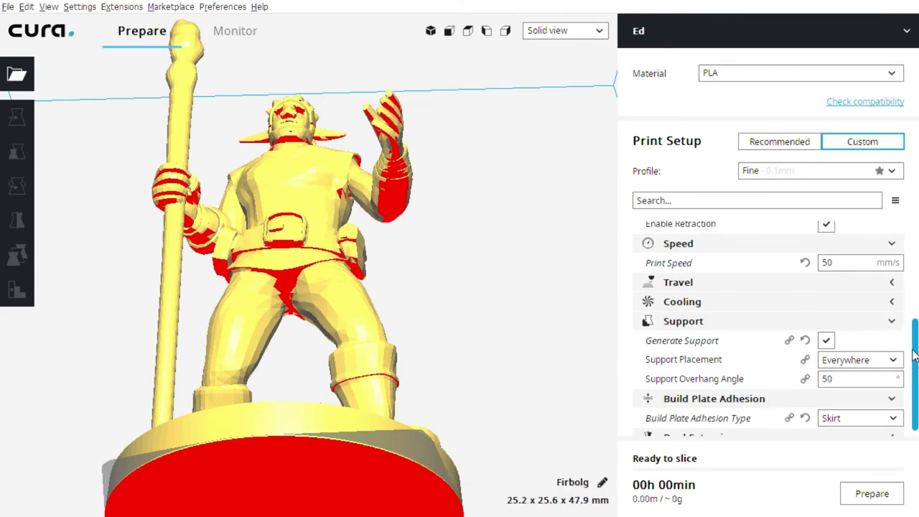
pyautogui.scroll(-2, 916, 370)
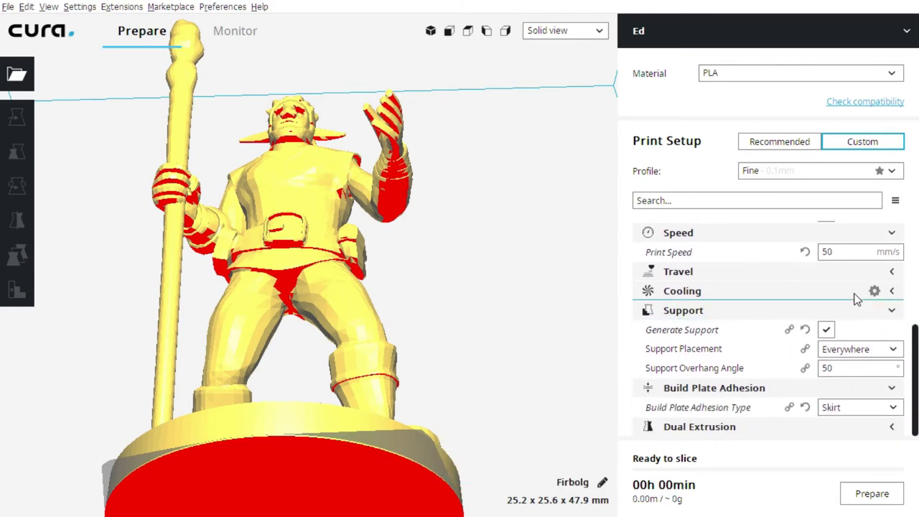
pyautogui.scroll(5, 862, 299)
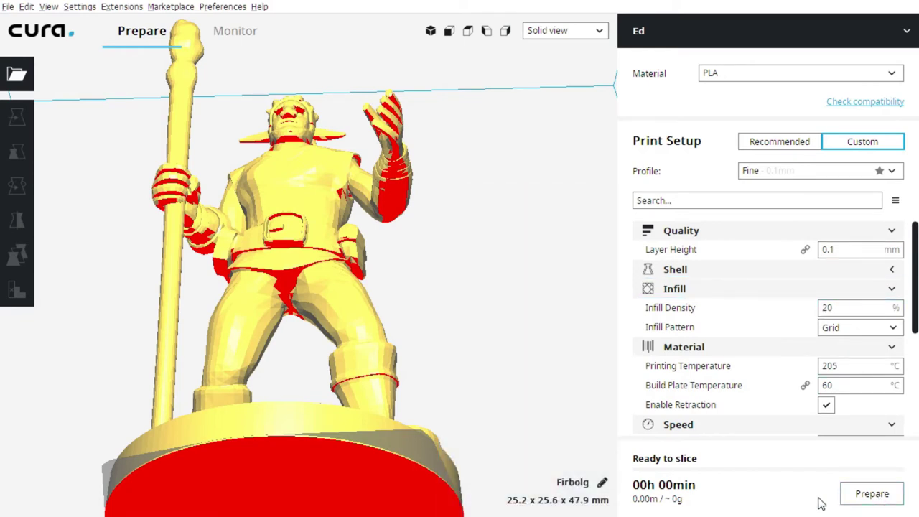
pyautogui.hotkey('ctrl', 'p')
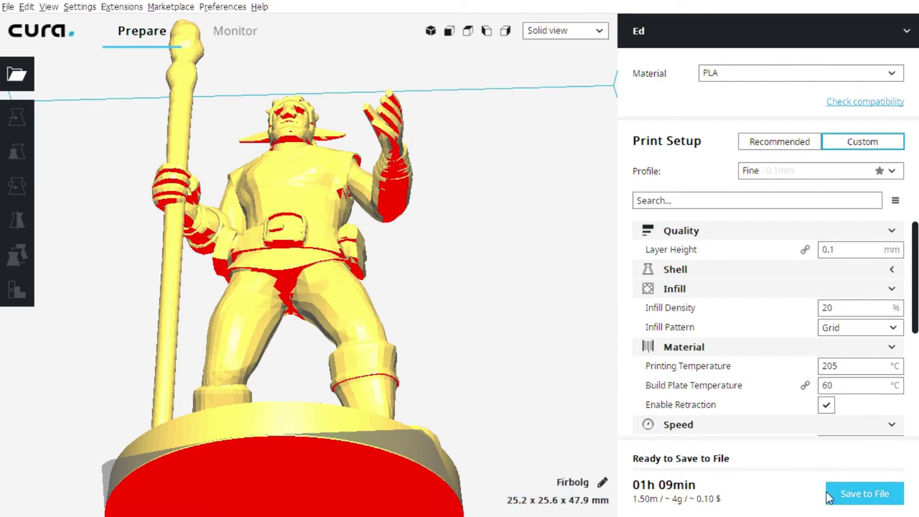
# Step: Review the 01h 09min estimate and 1.50 m / 4 g / $0.10 PLA cost, then look down on the model
pyautogui.moveTo(669, 494)
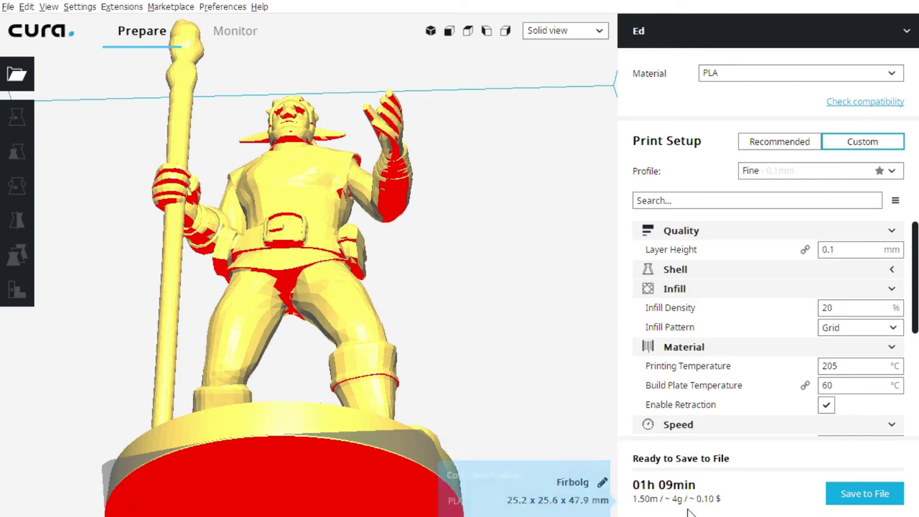
pyautogui.moveTo(650, 509)
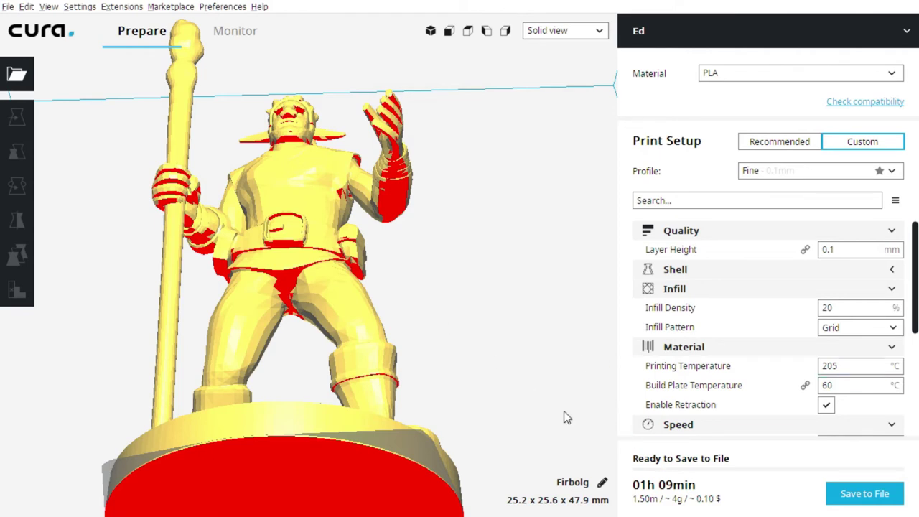
pyautogui.scroll(-5, 519, 367)
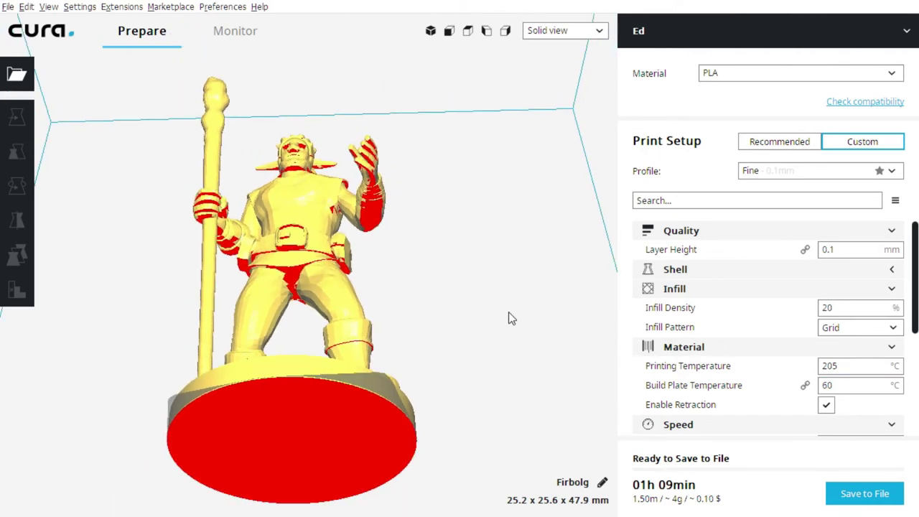
pyautogui.scroll(2, 510, 320)
pyautogui.moveTo(510, 323); pyautogui.dragTo(518, 390, button='right')
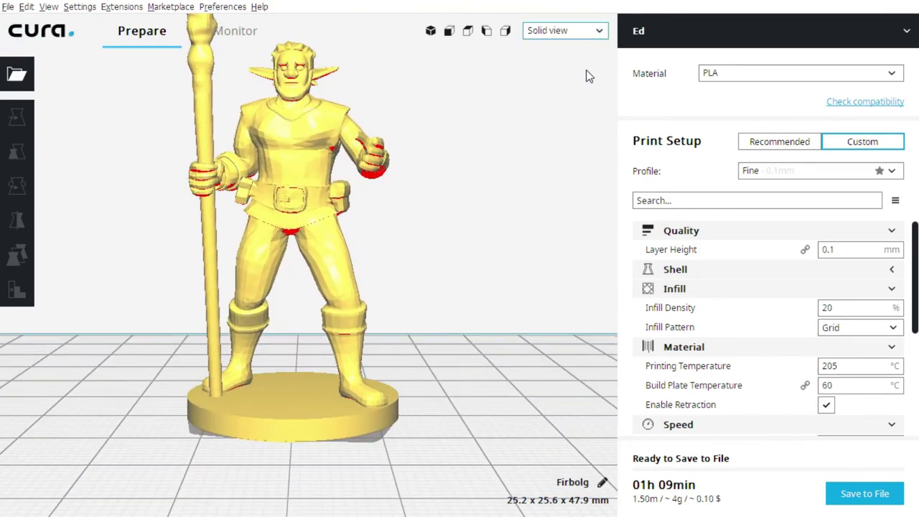
# Step: Switch from Solid view to Layer view and limit the preview to the lowest layers
pyautogui.click(565, 30)
pyautogui.click(561, 82)
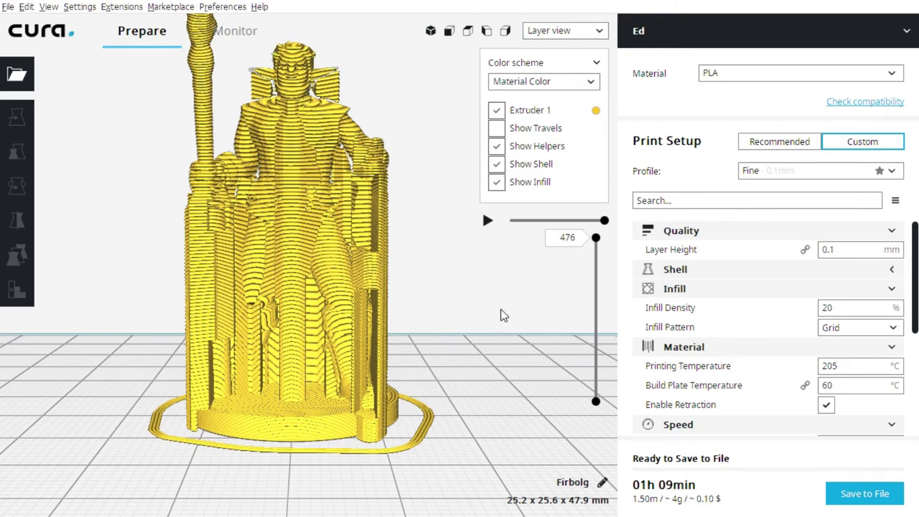
pyautogui.moveTo(596, 238); pyautogui.dragTo(600, 411)
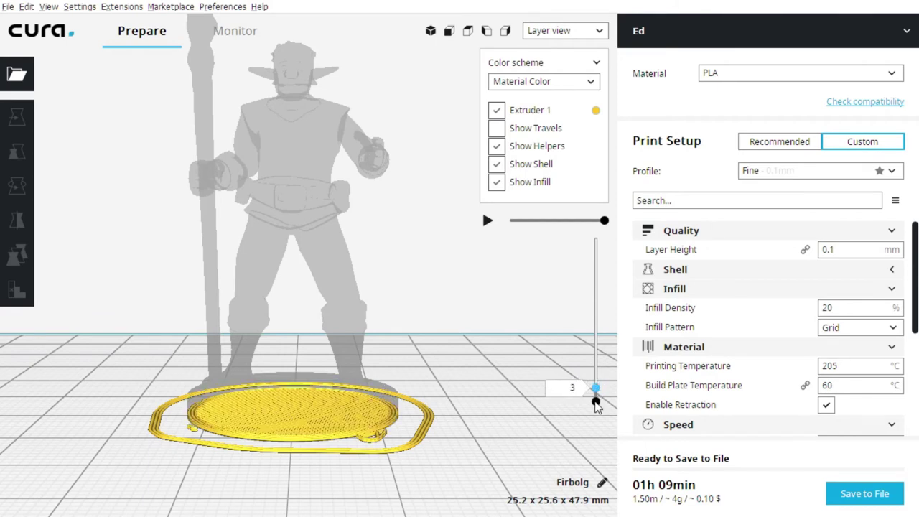
# Step: Step the layer slider up from the base layers to layer 322, orbiting to view the base
pyautogui.moveTo(597, 407); pyautogui.dragTo(597, 392)
pyautogui.moveTo(596, 388); pyautogui.dragTo(597, 380)
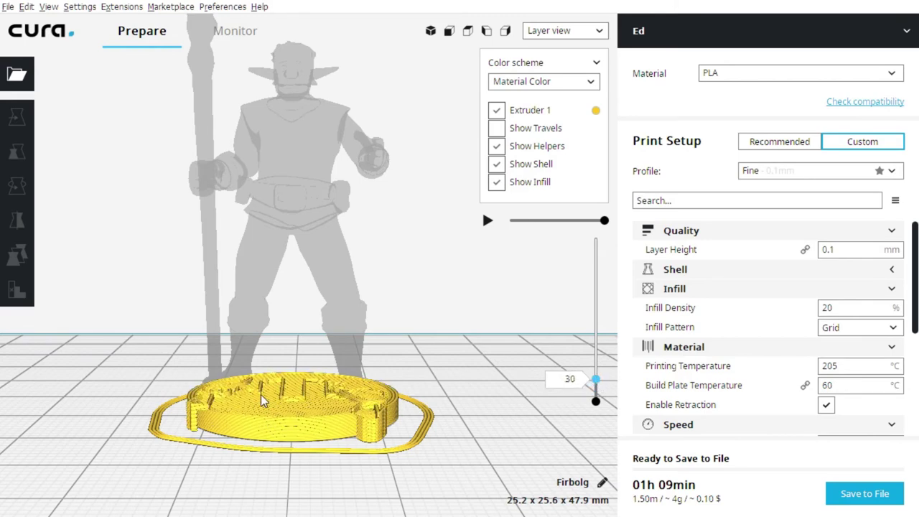
pyautogui.moveTo(262, 400); pyautogui.dragTo(318, 435, button='right')
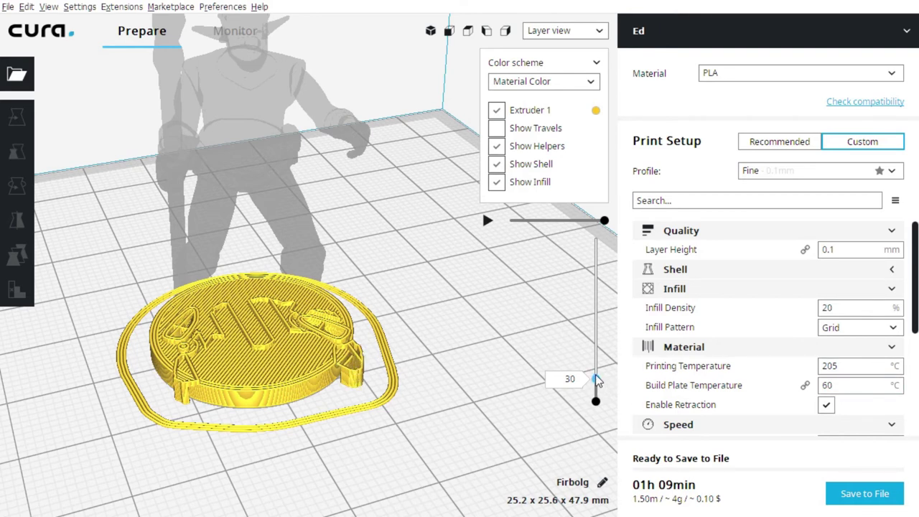
pyautogui.moveTo(596, 381); pyautogui.dragTo(593, 284)
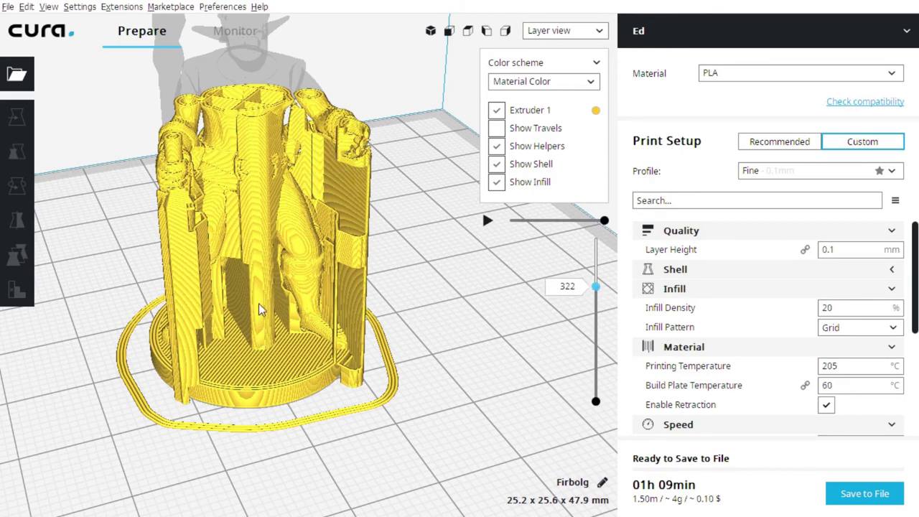
# Step: Raise the layer slider toward the full 476 layers while orbiting to a lower angle
pyautogui.moveTo(278, 161); pyautogui.dragTo(296, 191, button='right')
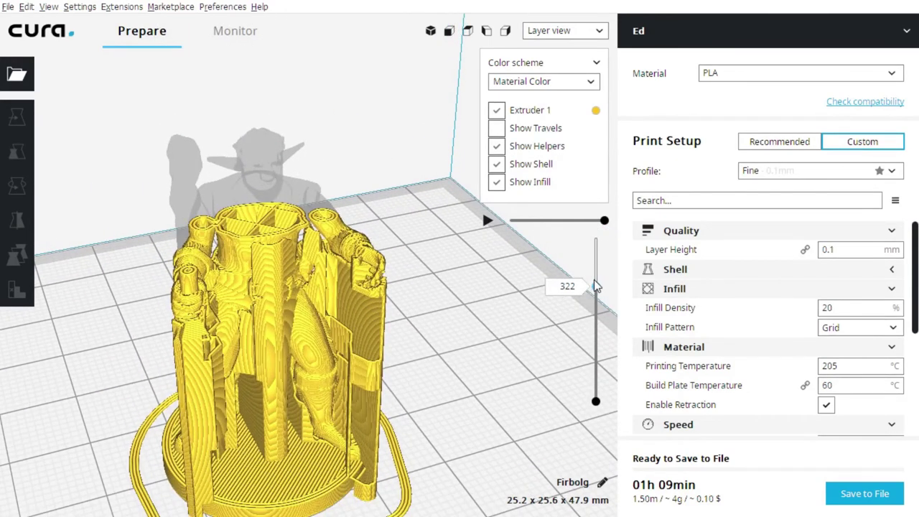
pyautogui.moveTo(595, 287); pyautogui.dragTo(584, 221)
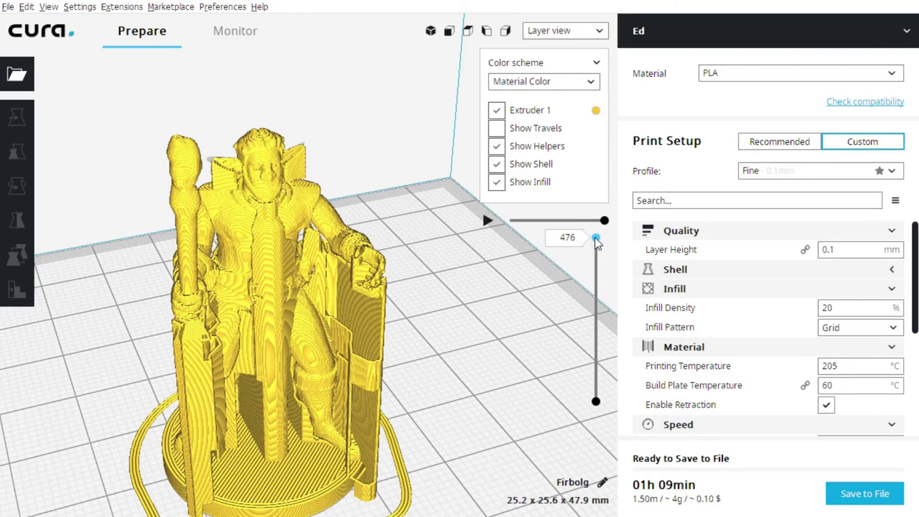
pyautogui.moveTo(596, 239); pyautogui.dragTo(544, 249)
# Step: Zoom in and orbit around the figurine to examine the supports close up
pyautogui.moveTo(371, 281)
pyautogui.mouseDown(button='right')
pyautogui.moveTo(406, 290)
pyautogui.moveTo(357, 270)
pyautogui.moveTo(371, 251)
pyautogui.moveTo(383, 271)
pyautogui.mouseUp(button='right')
pyautogui.scroll(10, 320, 290)
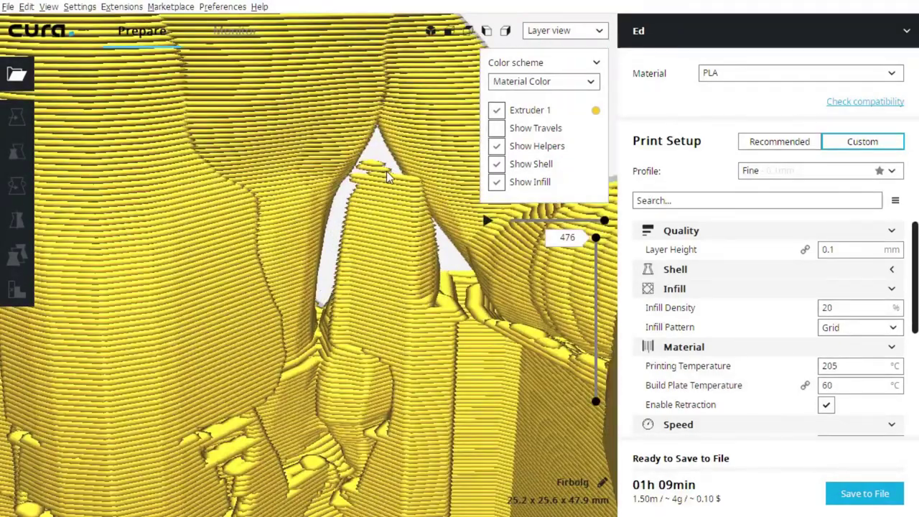
pyautogui.scroll(5, 386, 171)
pyautogui.moveTo(365, 185); pyautogui.dragTo(377, 173, button='right')
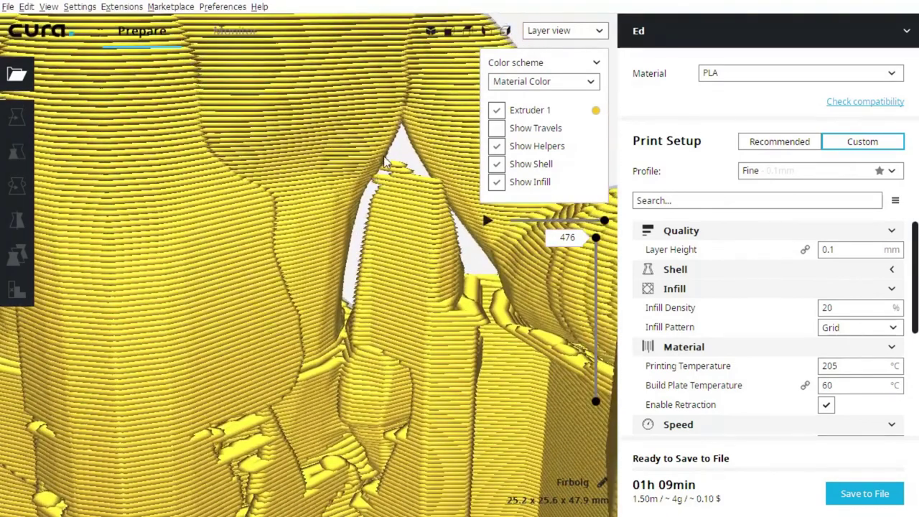
pyautogui.moveTo(384, 174); pyautogui.dragTo(401, 192, button='right')
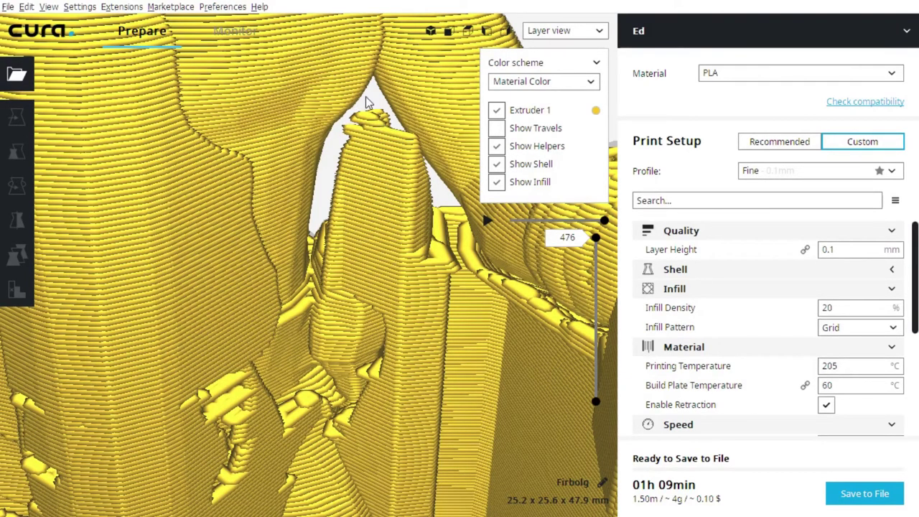
pyautogui.scroll(-10, 373, 117)
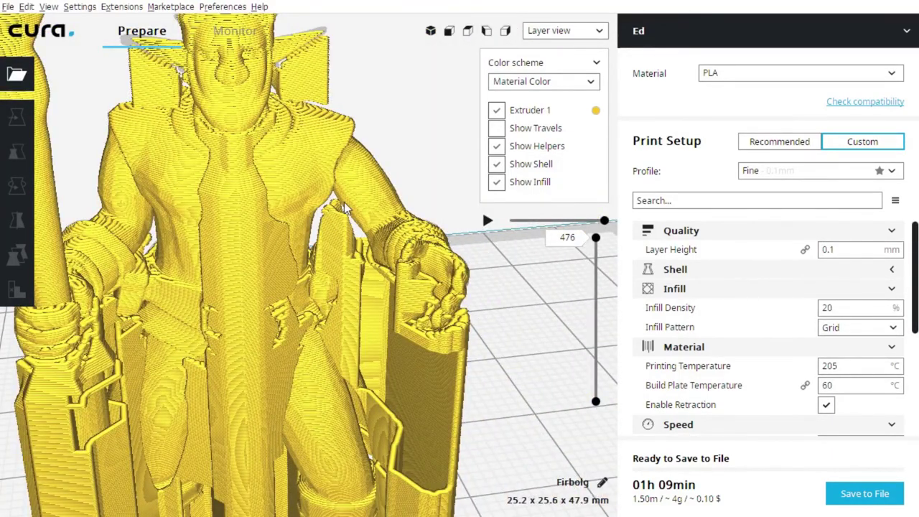
pyautogui.moveTo(343, 230); pyautogui.dragTo(349, 209, button='right')
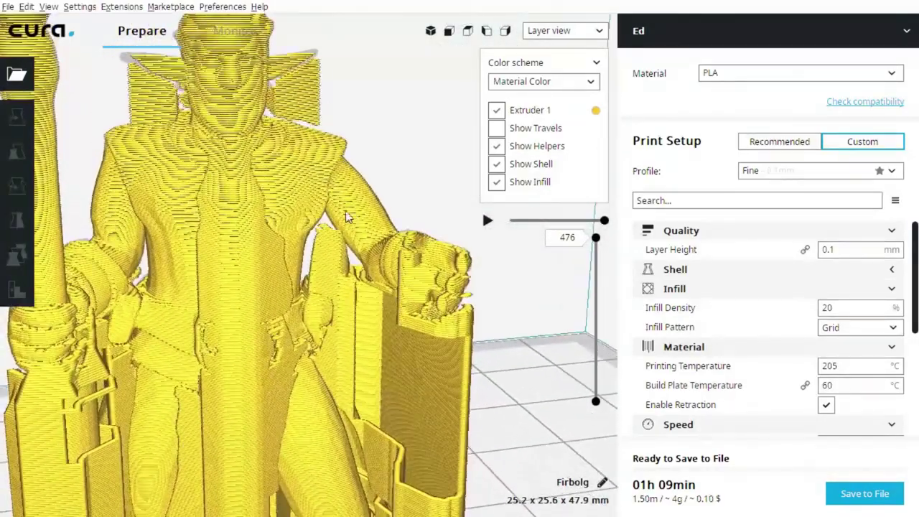
pyautogui.scroll(2, 290, 254)
pyautogui.scroll(-3, 290, 254)
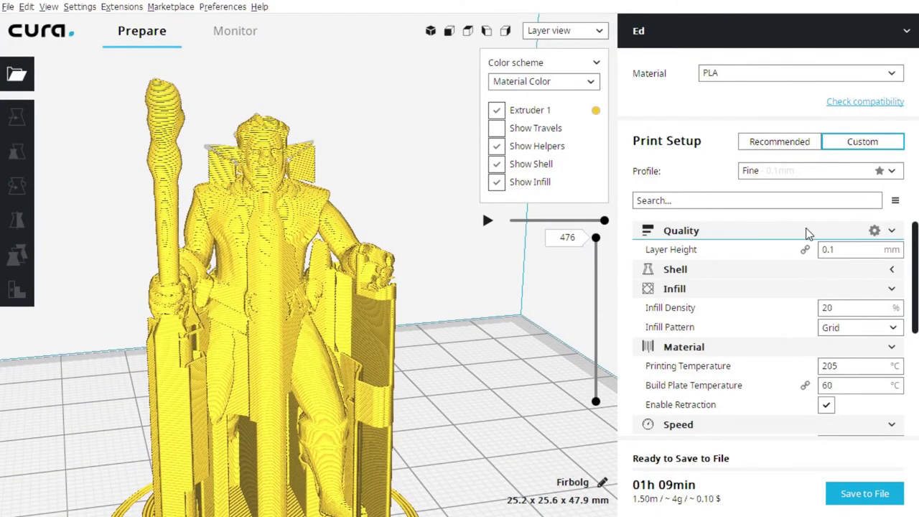
# Step: Change Layer Height from 0.1 to 0.3 mm in the Custom settings
pyautogui.click(861, 256)
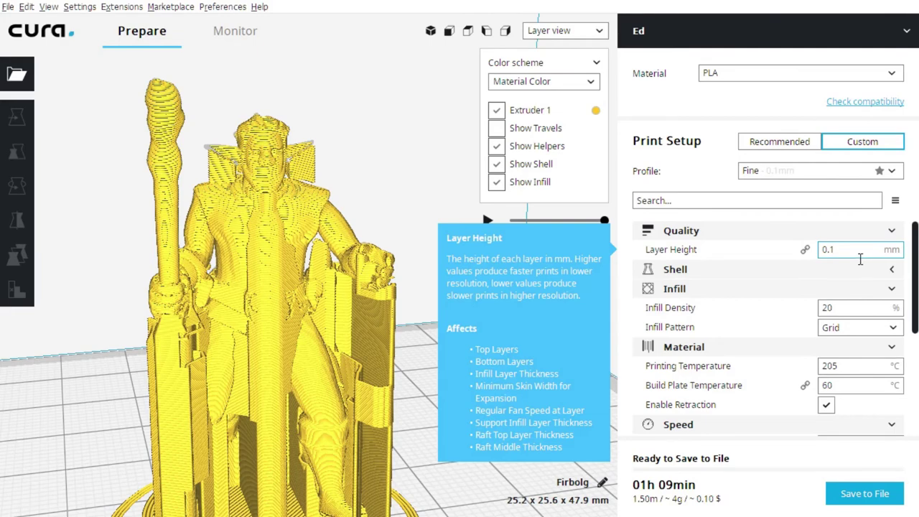
pyautogui.press('BackSpace')
pyautogui.write('3')
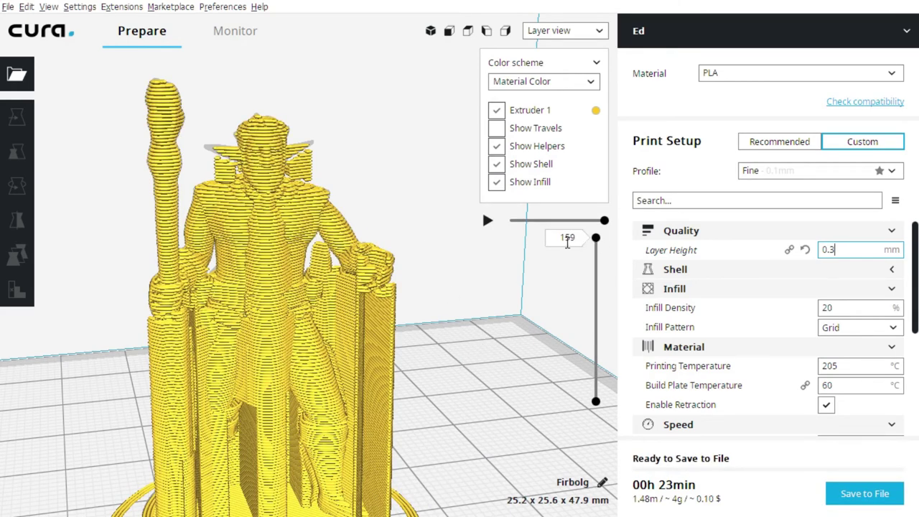
# Step: Trim the top layers of the 147-layer, 23-minute slice and orbit around its back
pyautogui.click(596, 239)
pyautogui.moveTo(596, 240)
pyautogui.mouseDown()
pyautogui.moveTo(596, 294)
pyautogui.moveTo(595, 249)
pyautogui.mouseUp()
pyautogui.scroll(3, 363, 286)
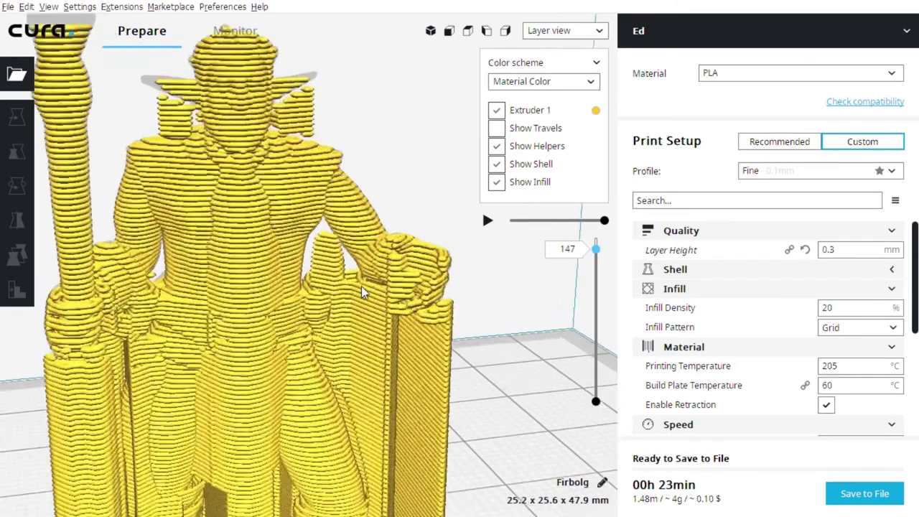
pyautogui.scroll(10, 361, 286)
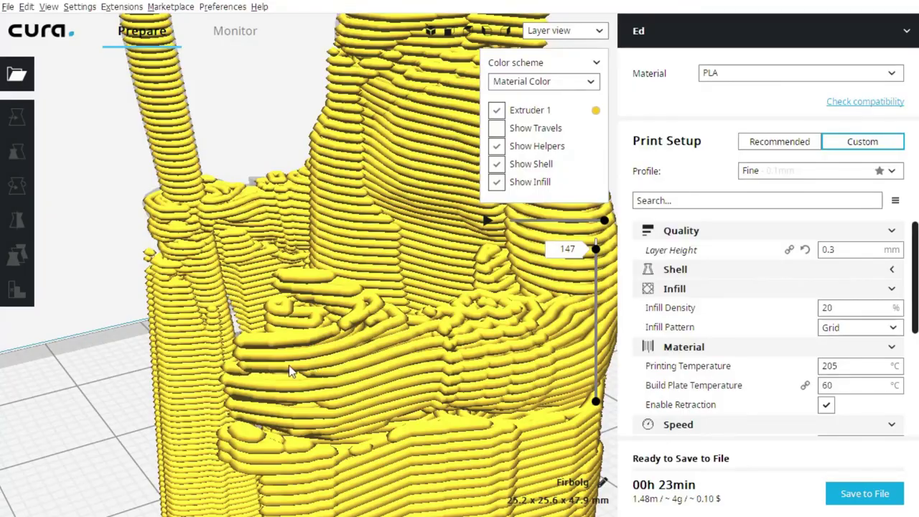
pyautogui.moveTo(291, 372); pyautogui.dragTo(414, 314, button='right')
pyautogui.scroll(3, 324, 294)
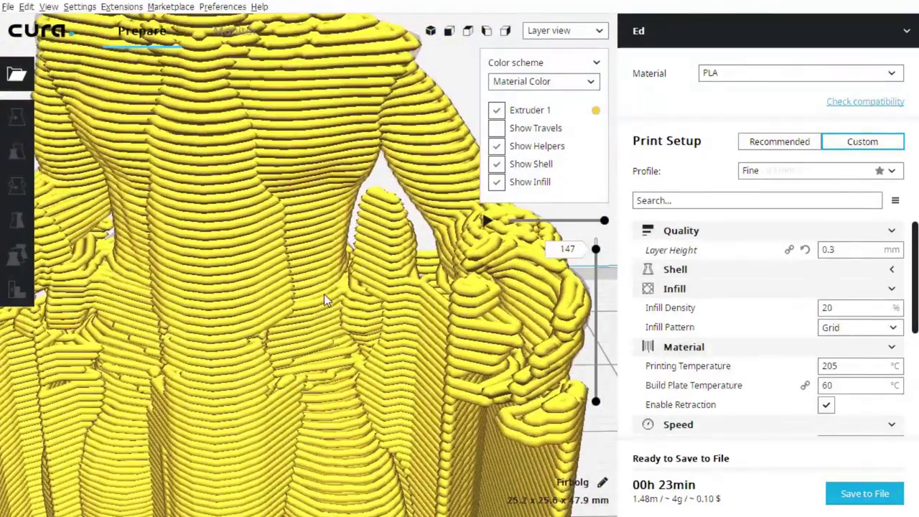
pyautogui.scroll(-8, 324, 294)
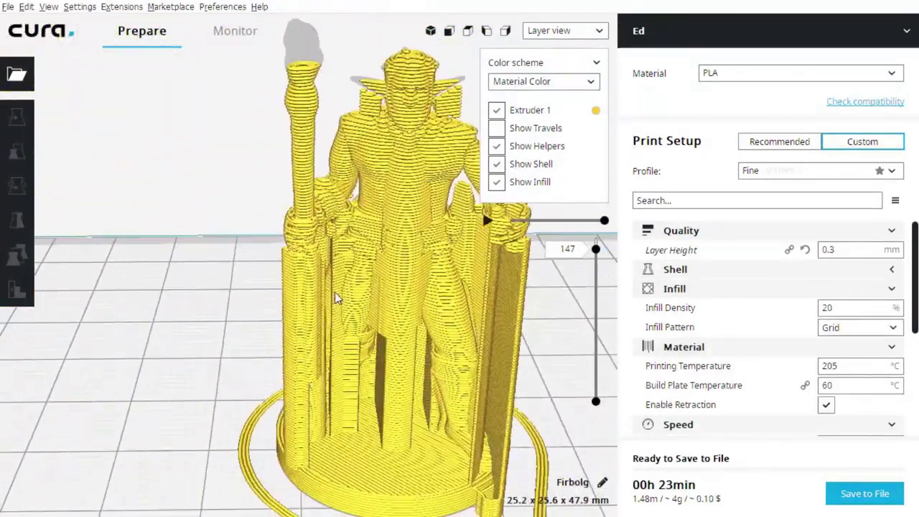
pyautogui.moveTo(334, 299); pyautogui.dragTo(390, 299, button='right')
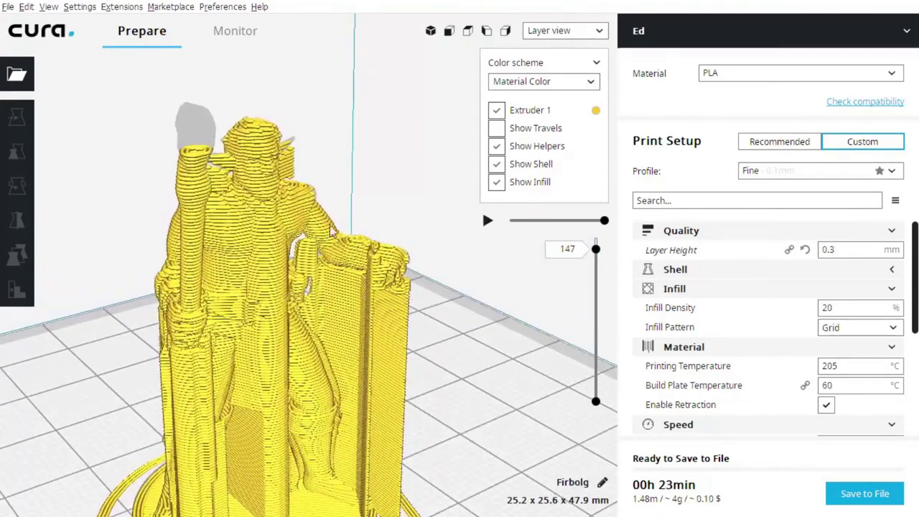
pyautogui.scroll(3, 277, 194)
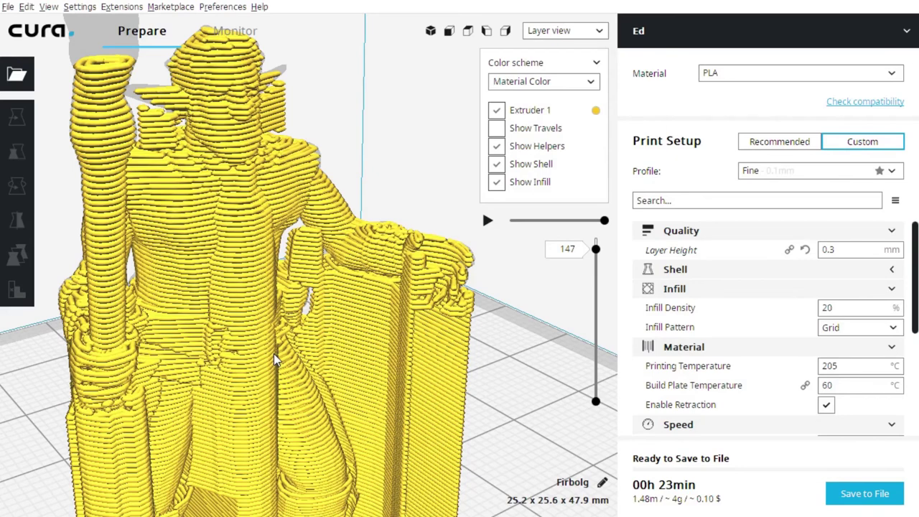
pyautogui.click(849, 256)
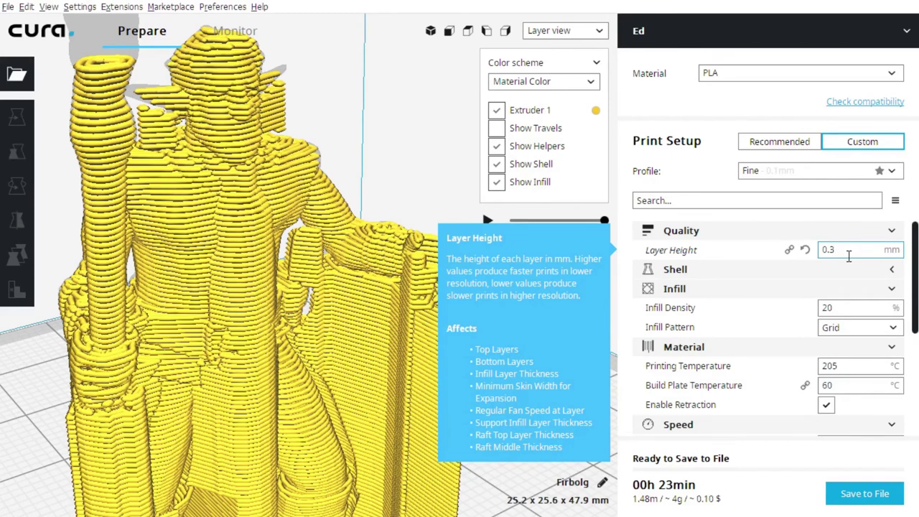
# Step: Set Layer Height back to 0.1 mm and trim the preview to layer 358
pyautogui.press('BackSpace')
pyautogui.write('1')
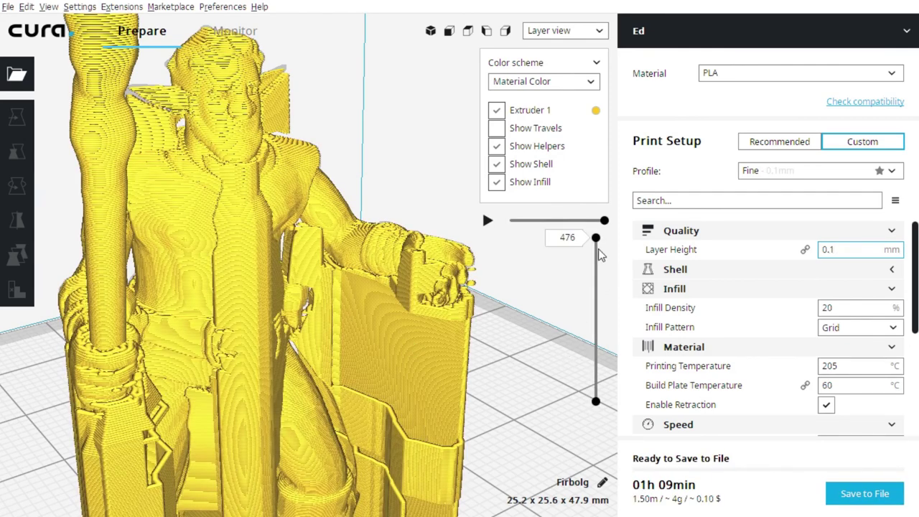
pyautogui.moveTo(597, 238); pyautogui.dragTo(596, 285)
pyautogui.moveTo(488, 289); pyautogui.dragTo(323, 292, button='right')
pyautogui.moveTo(595, 286); pyautogui.dragTo(596, 274)
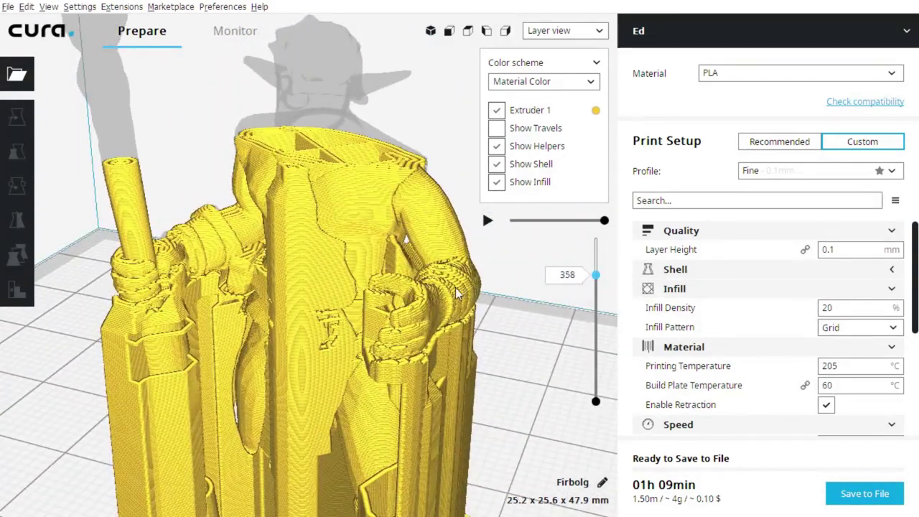
# Step: Orbit around the re-sliced figure and save the sliced miniature to file
pyautogui.scroll(5, 450, 292)
pyautogui.scroll(-5, 495, 336)
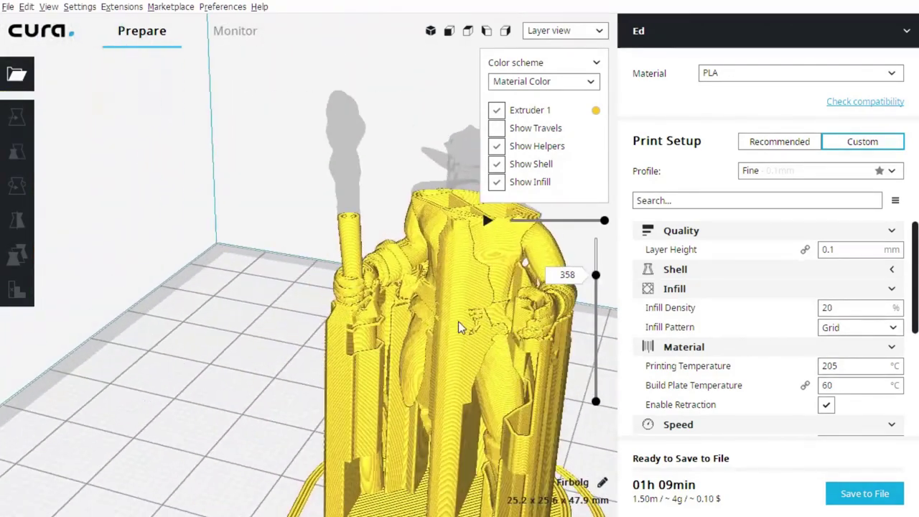
pyautogui.moveTo(459, 321); pyautogui.dragTo(296, 324, button='right')
pyautogui.scroll(-5, 296, 325)
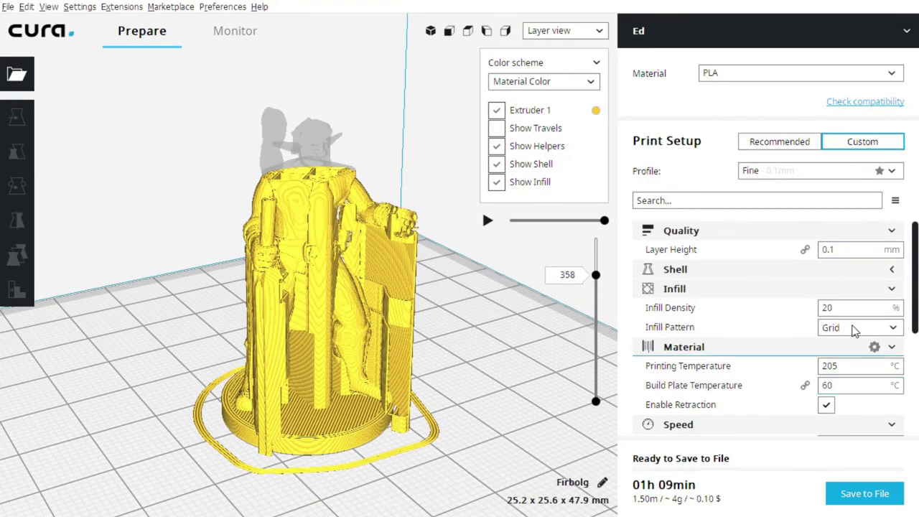
pyautogui.click(855, 494)
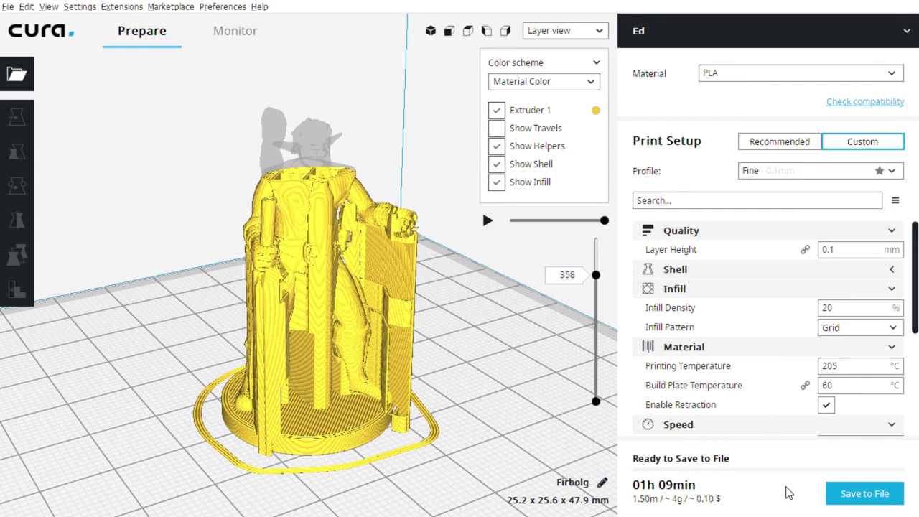
pyautogui.scroll(5, 344, 374)
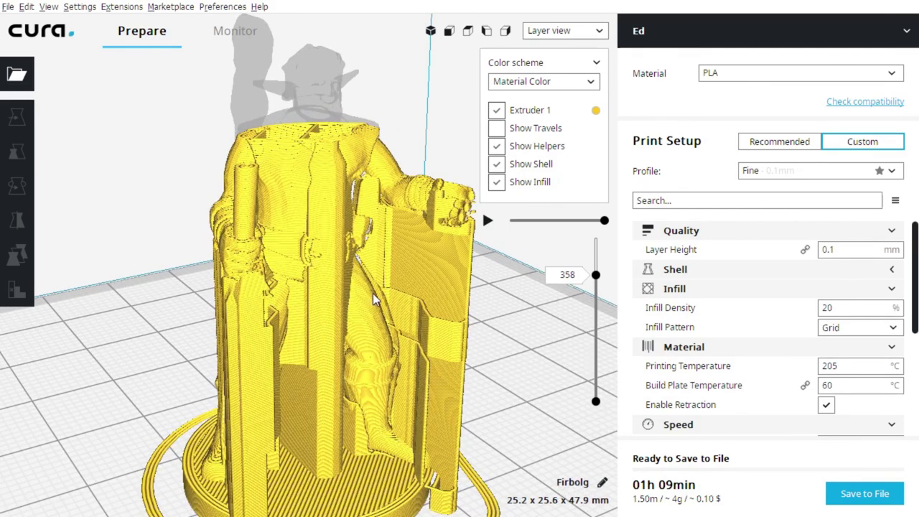
pyautogui.scroll(3, 372, 293)
pyautogui.scroll(1, 377, 290)
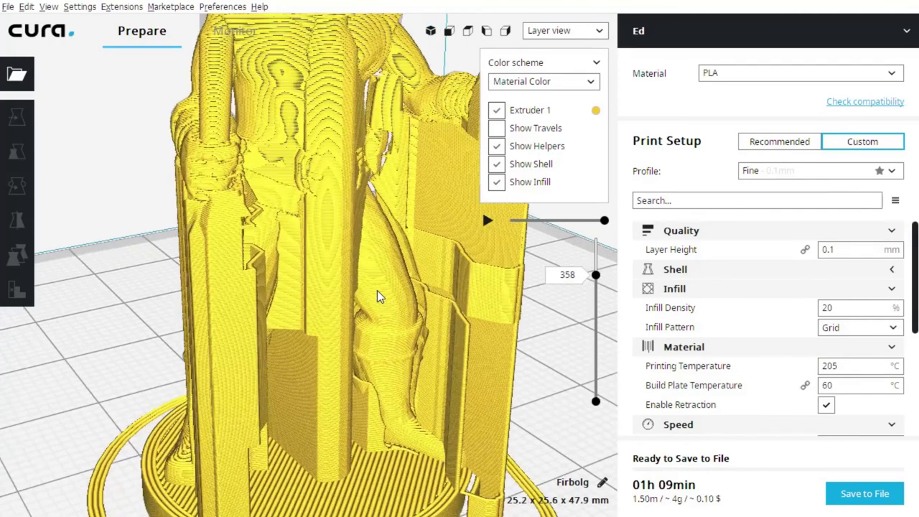
pyautogui.scroll(-8, 377, 290)
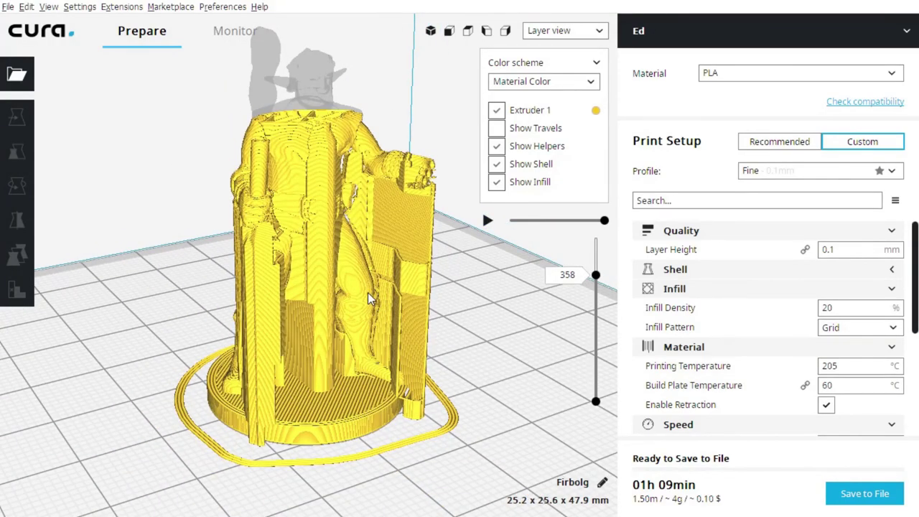